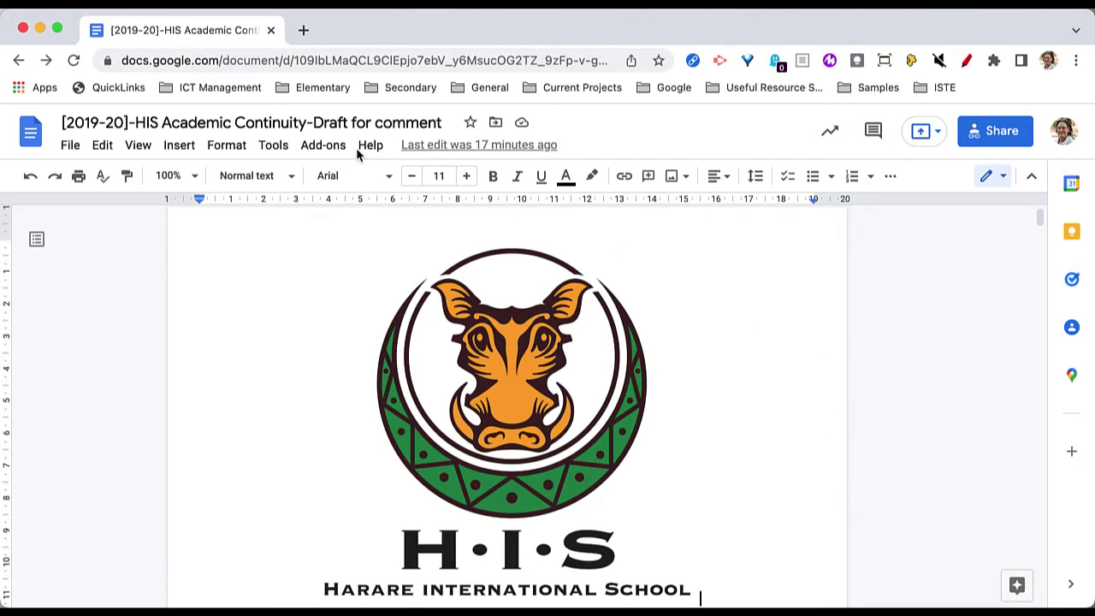
- Select the 'Draft for comment' and '[2019-20]' parts of the title, leaving it unchanged
left_click_drag(307, 122, 447, 122)
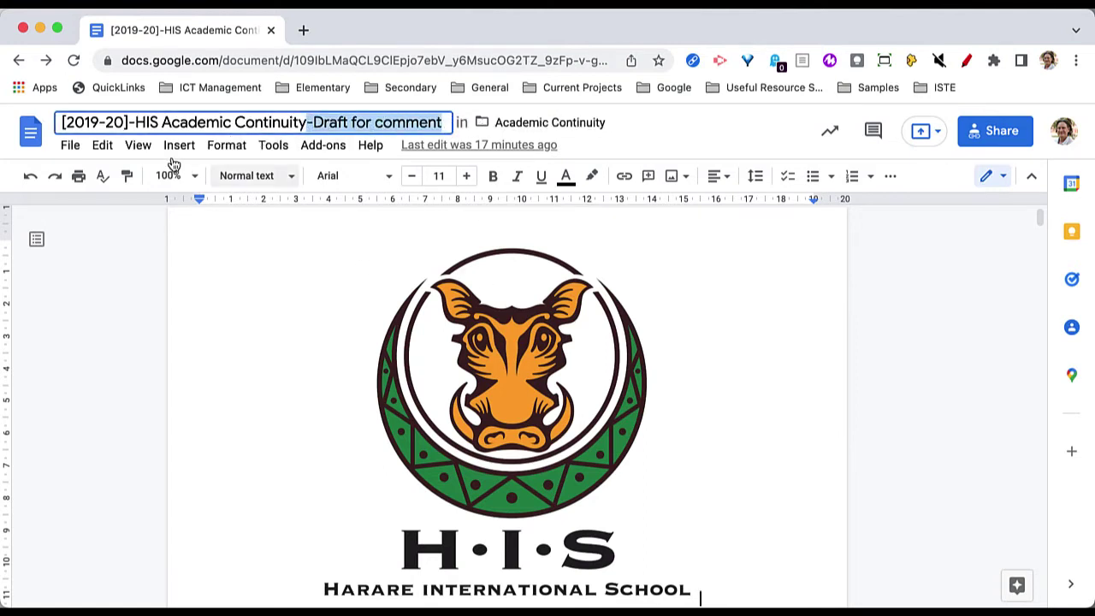
left_click_drag(130, 123, 55, 122)
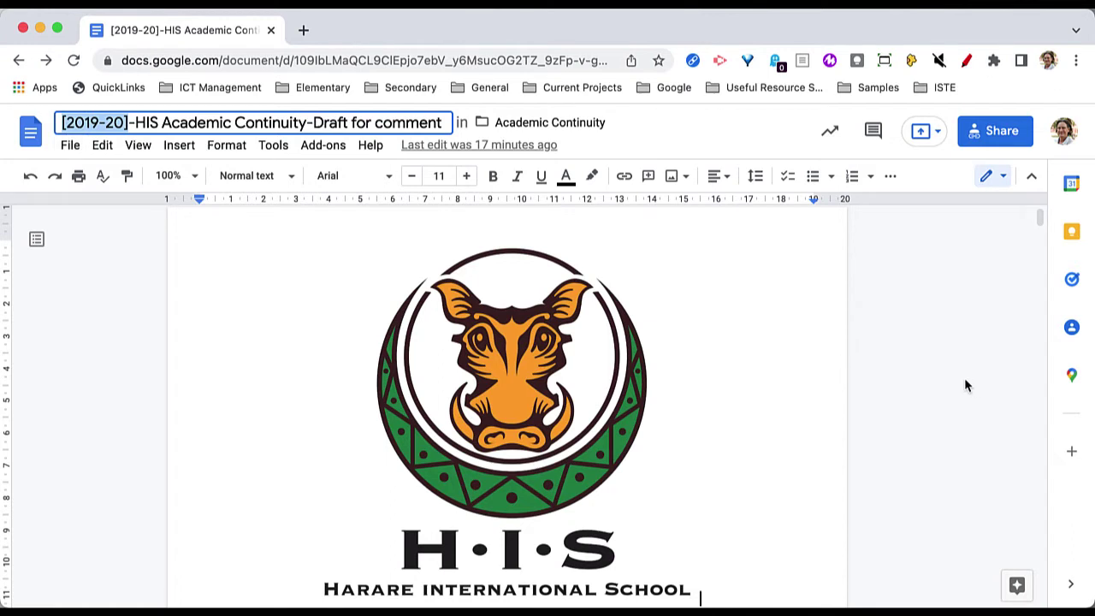
left_click(912, 389)
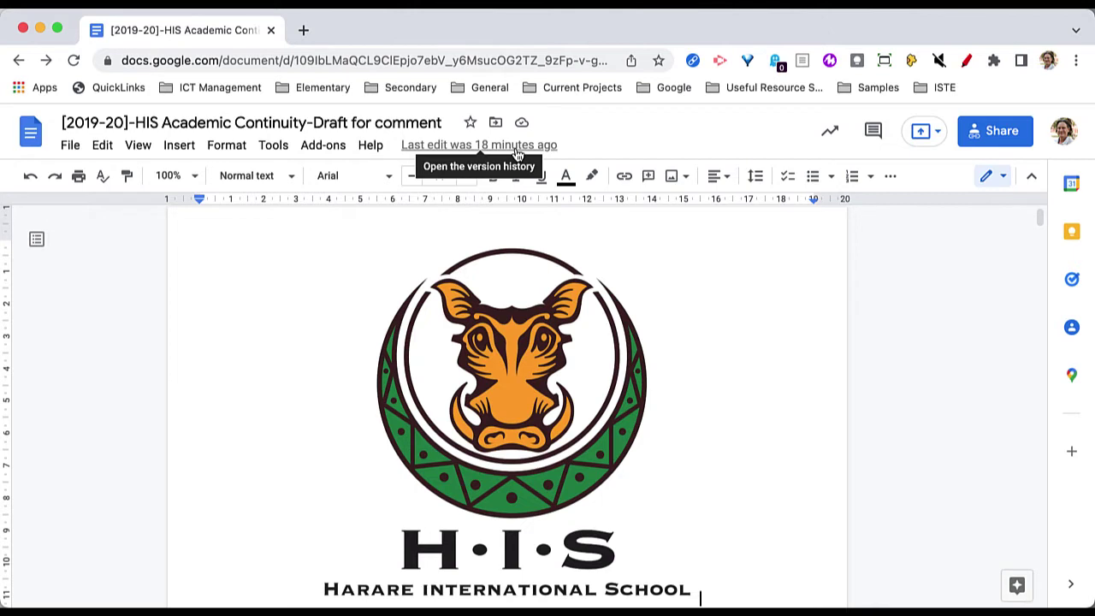
- Show the version history listing today's and earlier March 2020 versions
left_click(70, 147)
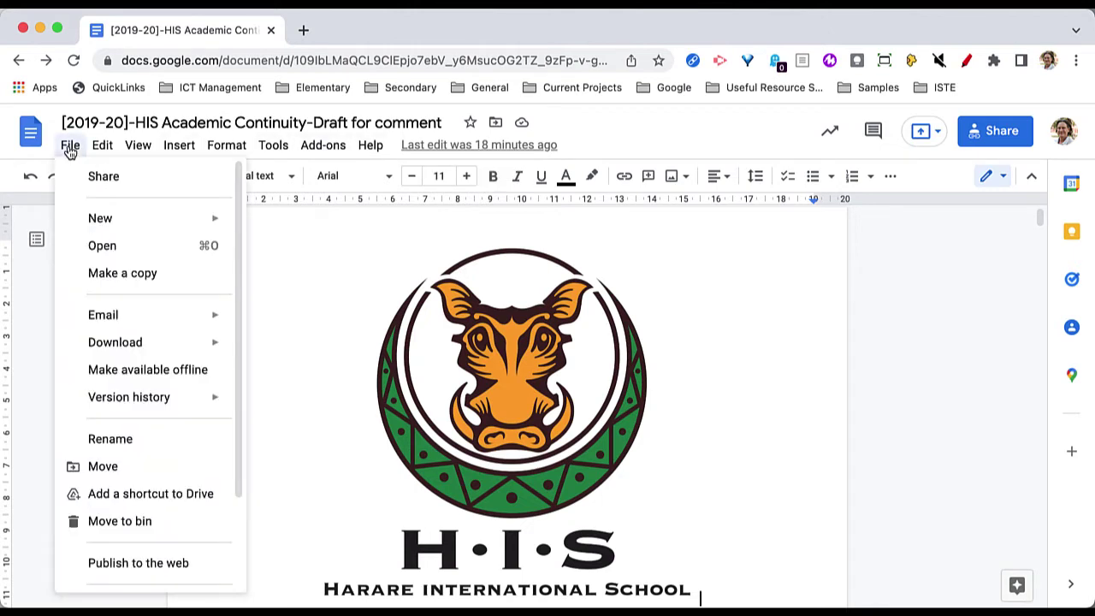
mouse_move(127, 409)
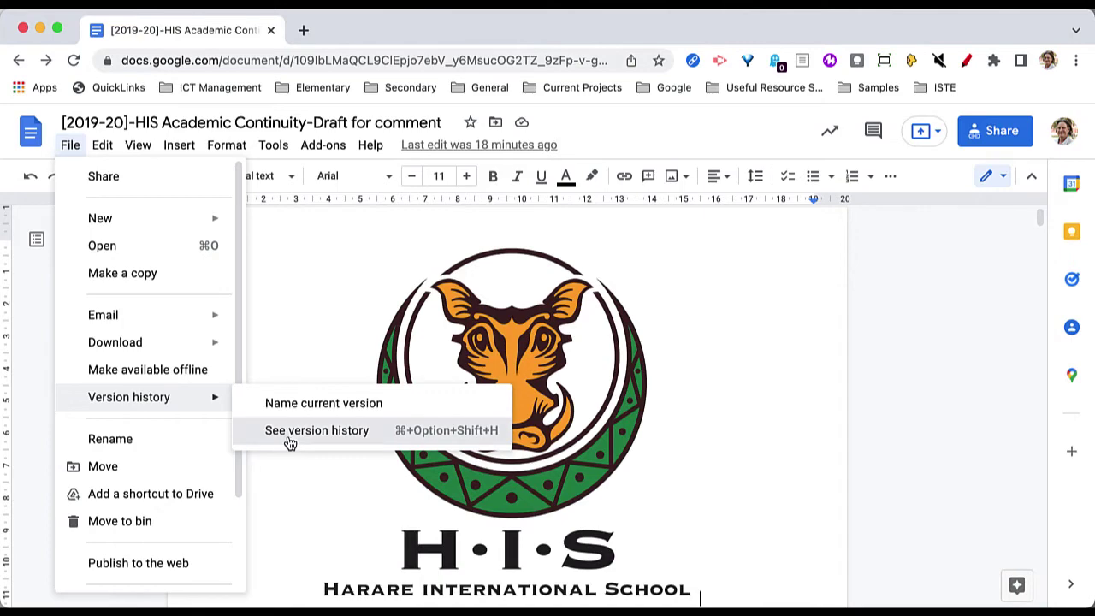
left_click(330, 435)
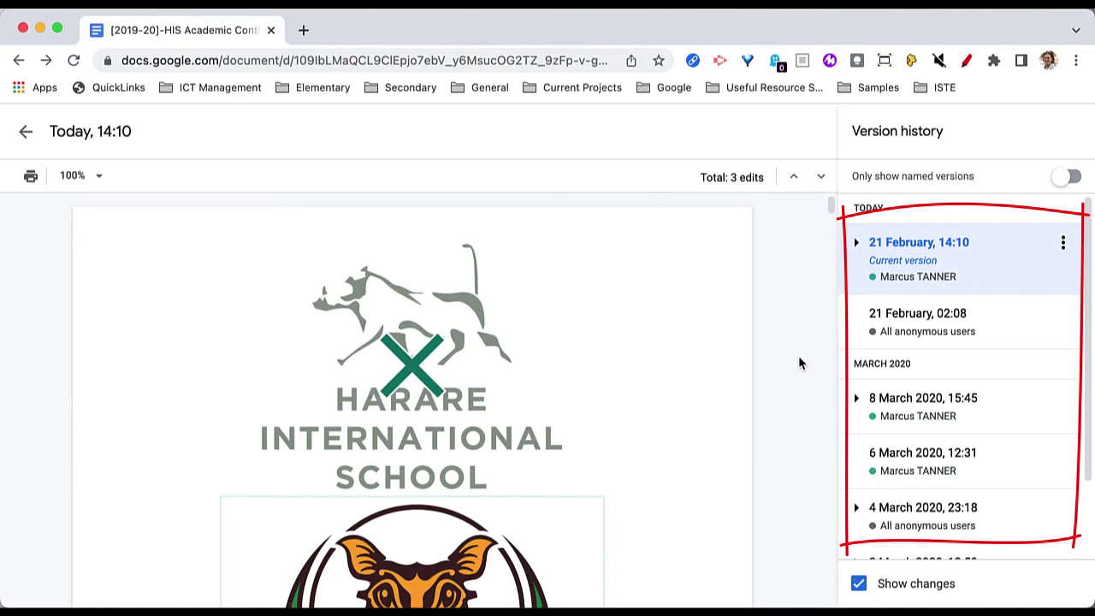
scroll(917, 367, "down", 2)
scroll(918, 366, "up", 2)
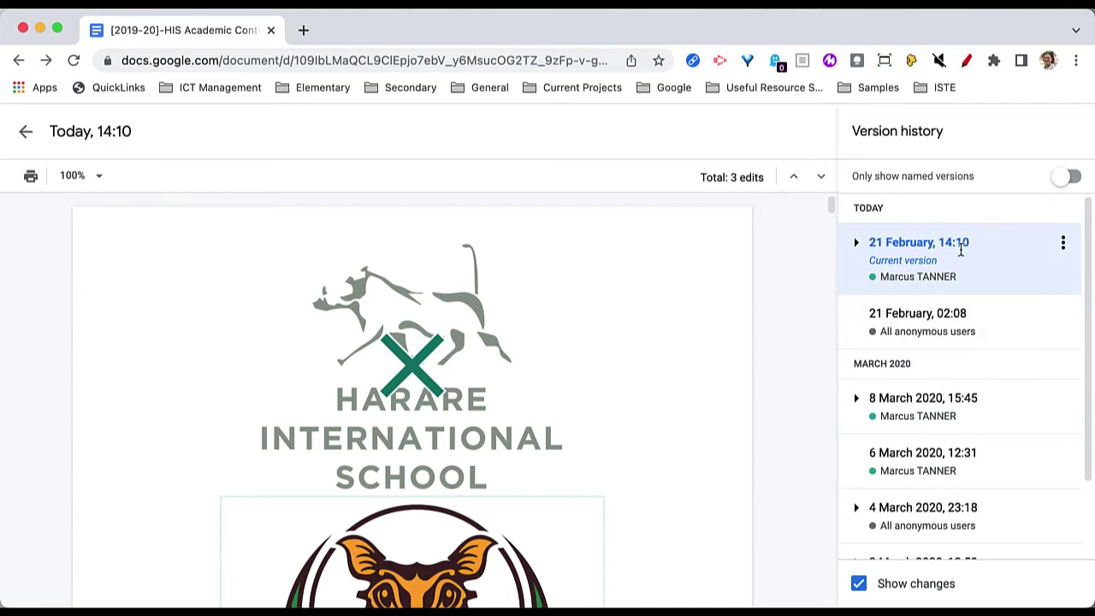
- Name the current 21 February 14:10 version '2019-20 Version'
left_click(968, 244)
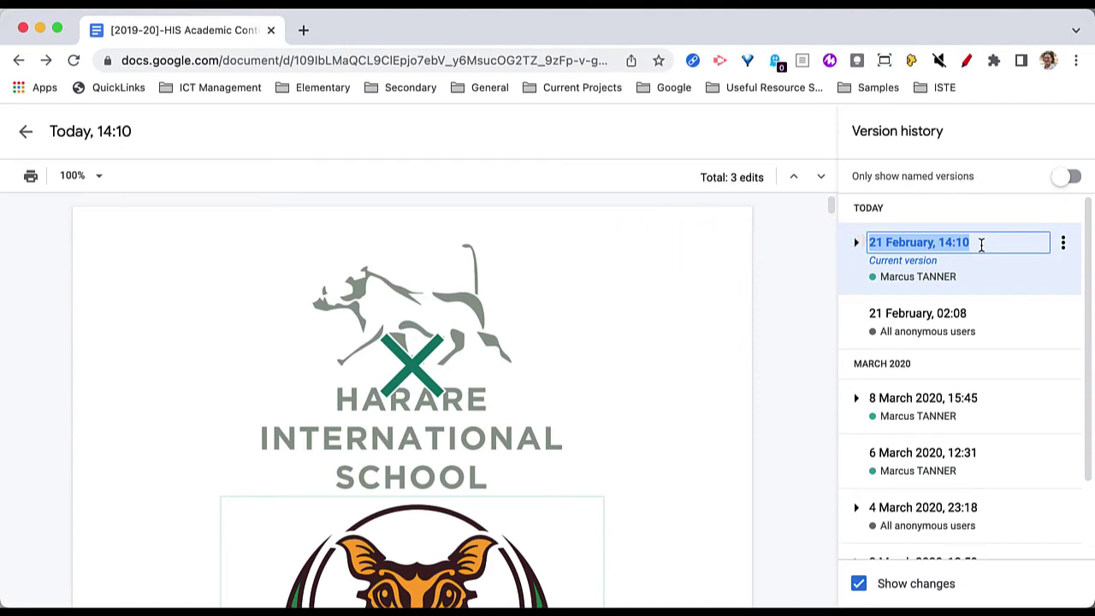
type("2019-20")
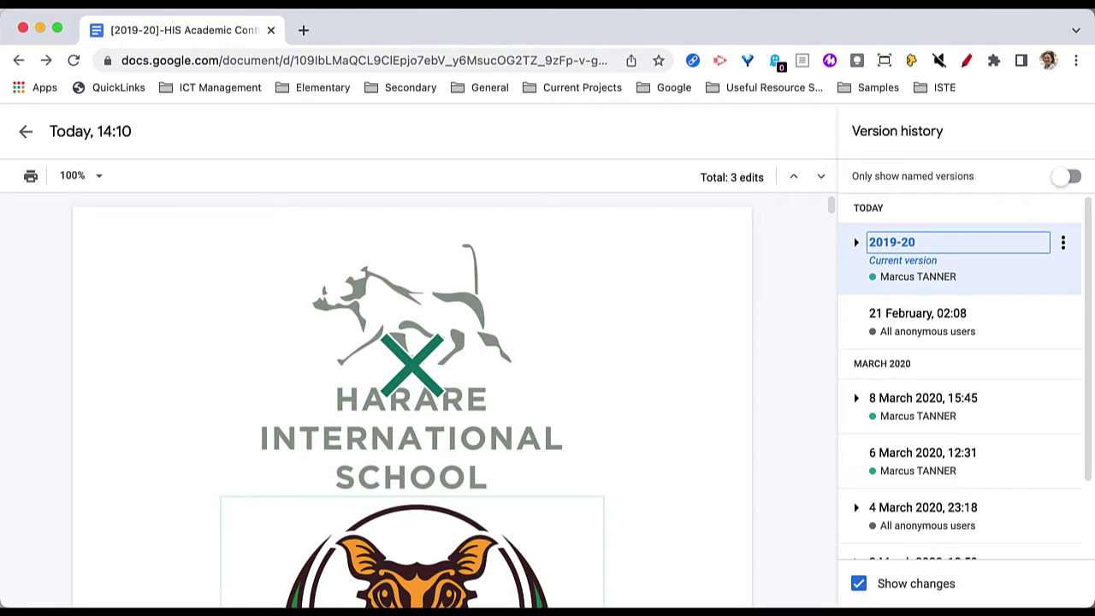
type(" Version")
key("Return")
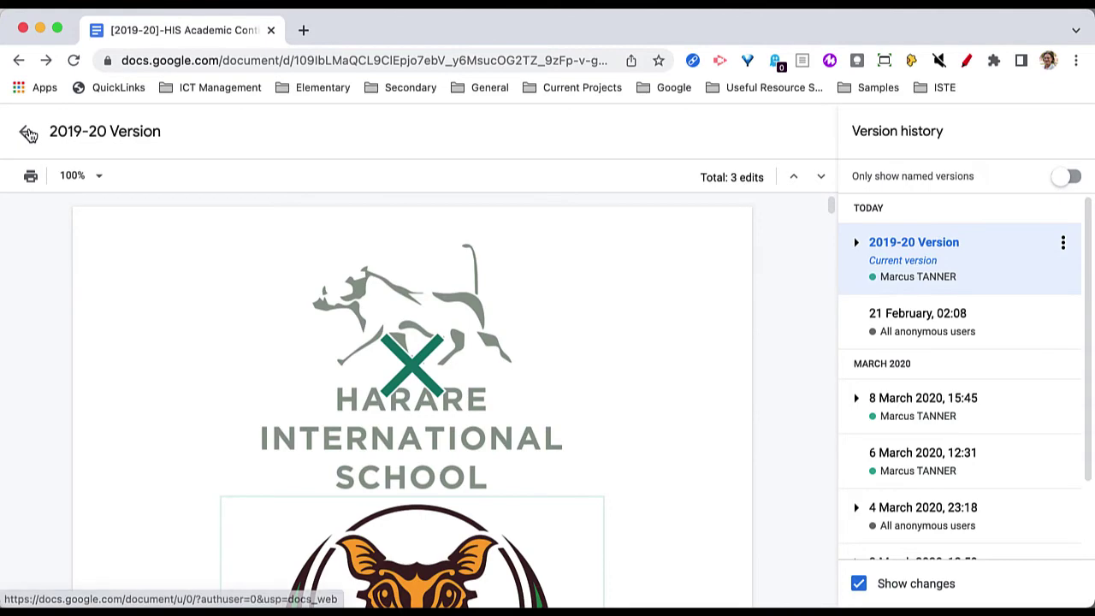
- Back in the editor, change the Drafted date from January, 2020 to March, 2022
left_click(28, 135)
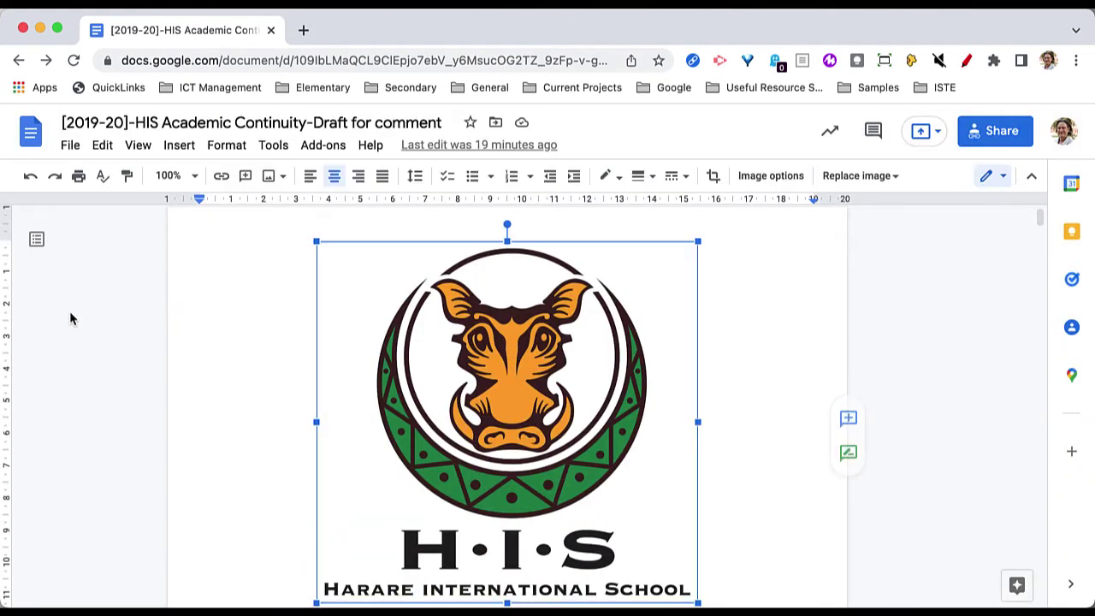
scroll(762, 374, "down", 4)
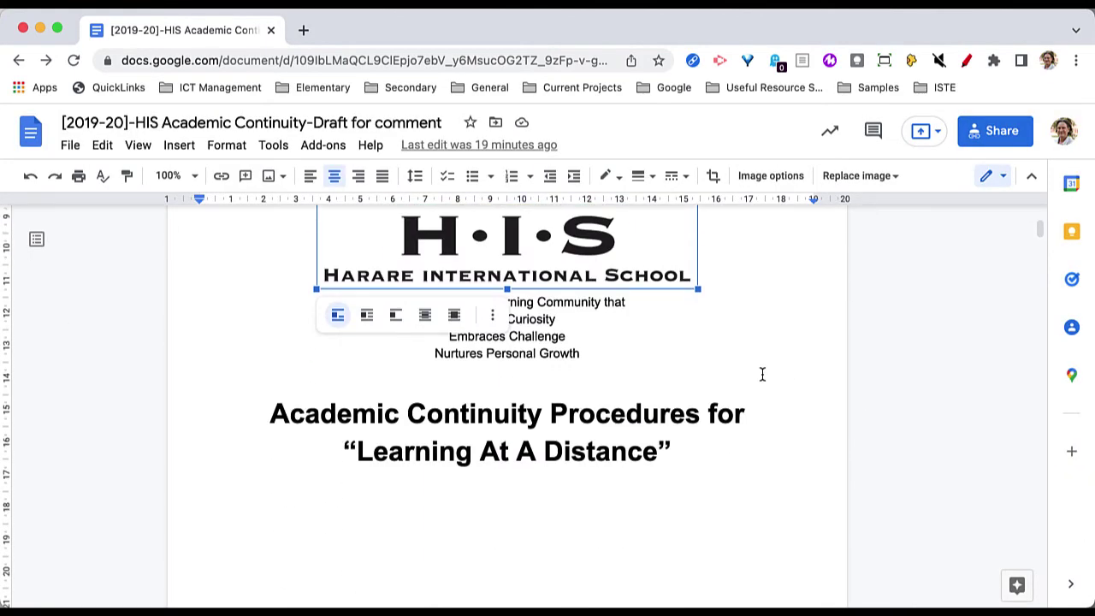
scroll(763, 374, "down", 10)
scroll(762, 374, "down", 2)
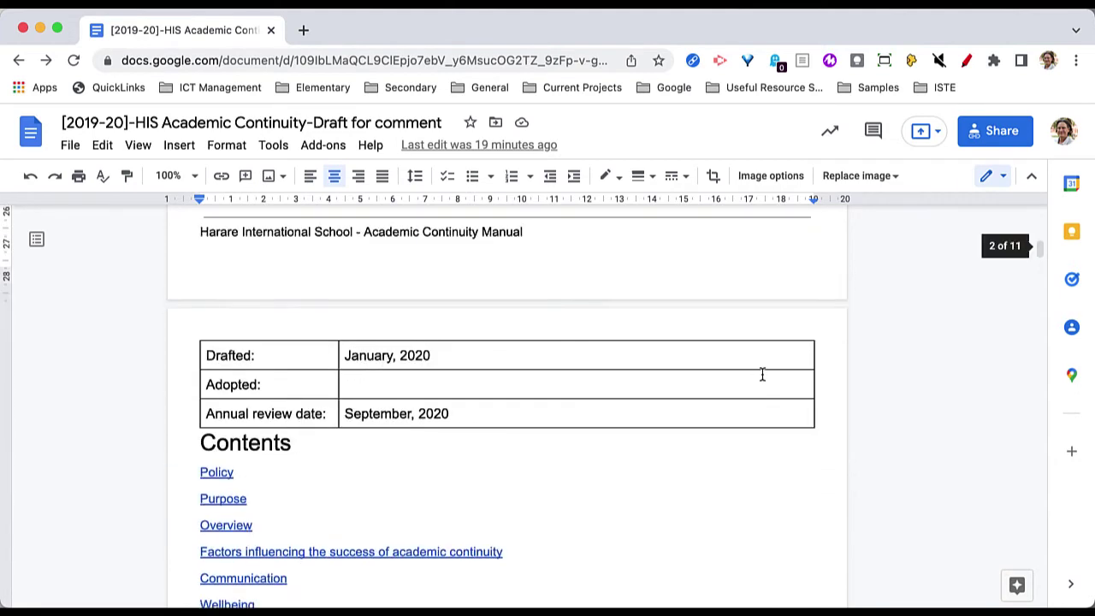
scroll(762, 374, "down", 2)
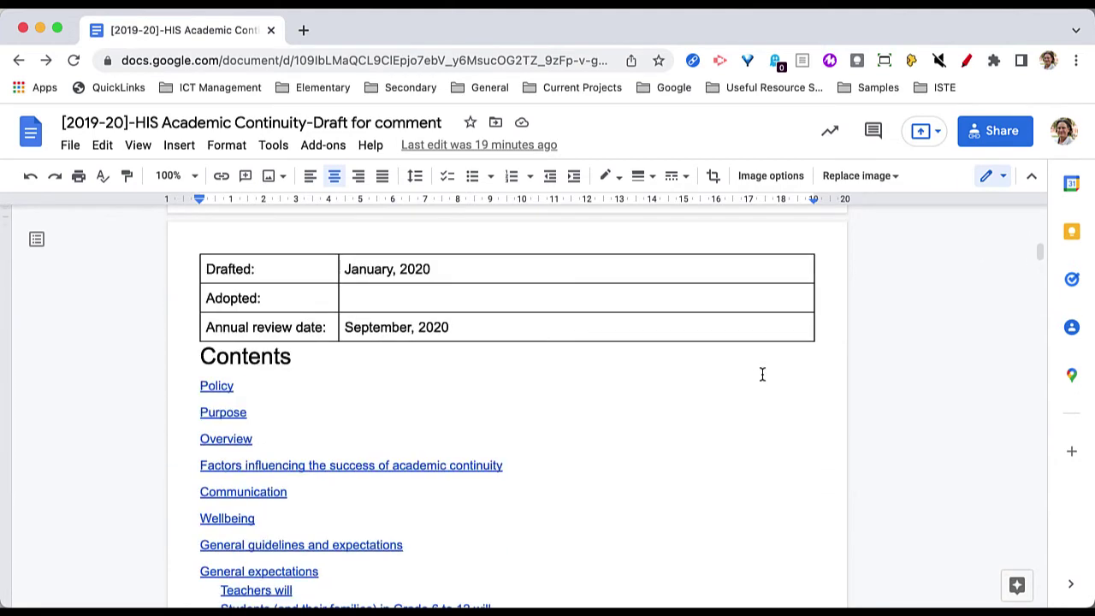
left_click(454, 269)
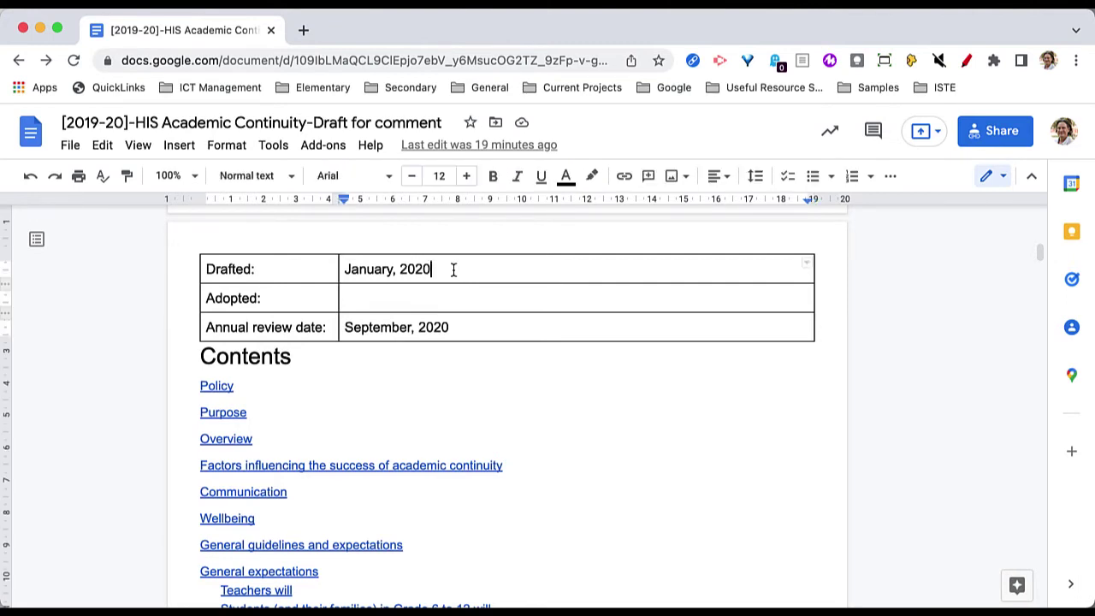
double_click(357, 270)
type("March")
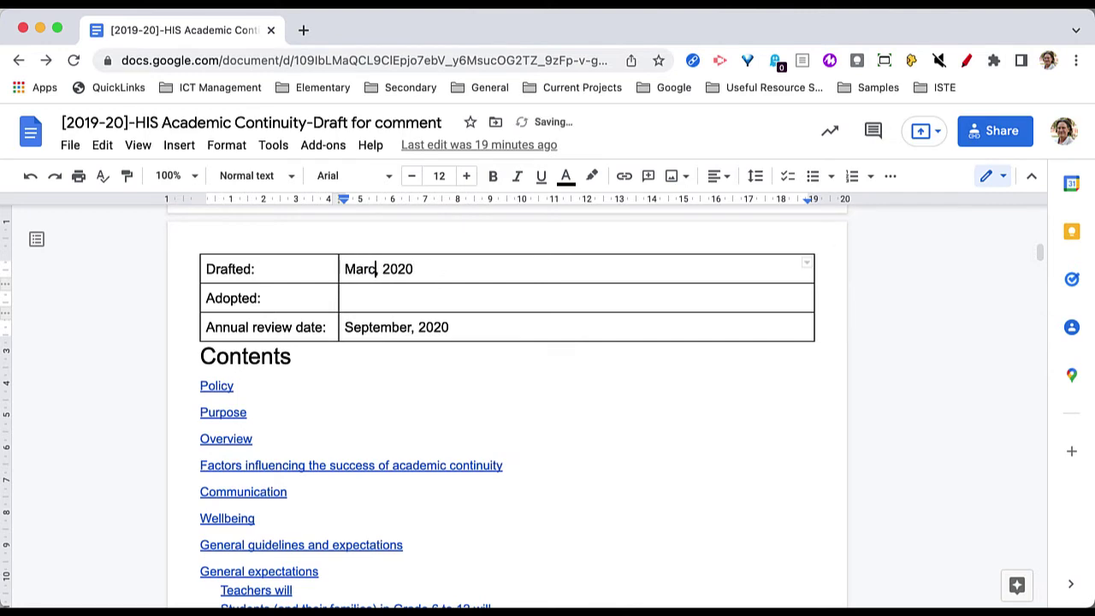
left_click(438, 268)
key("BackSpace")
type("2")
- Change the annual review date from September, 2020 to September, 2023
left_click(463, 332)
key("BackSpace")
type("3")
scroll(513, 386, "up", 3)
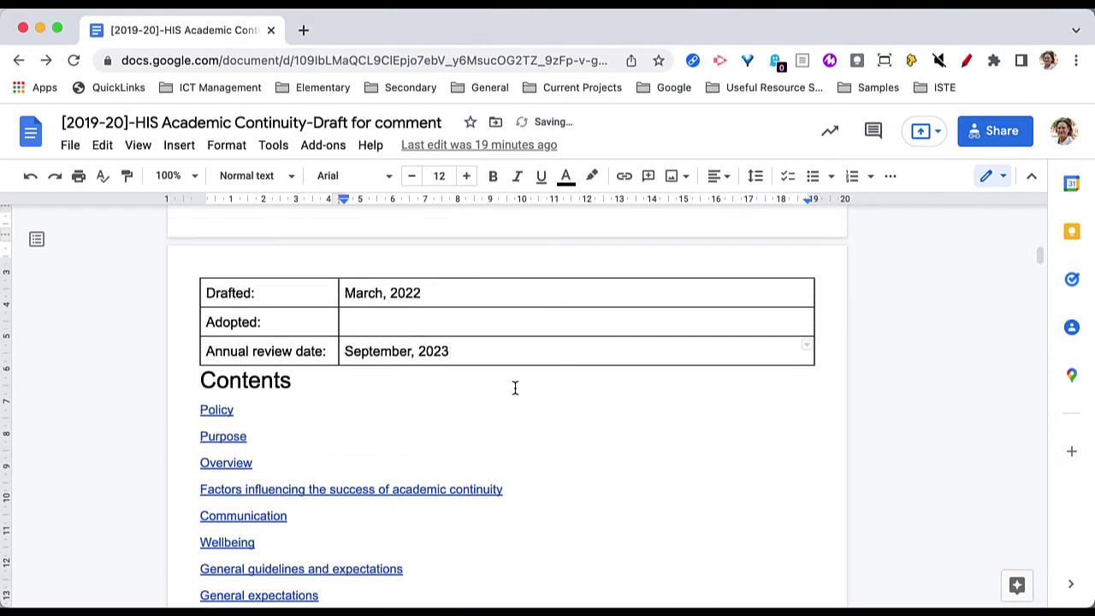
left_click(125, 123)
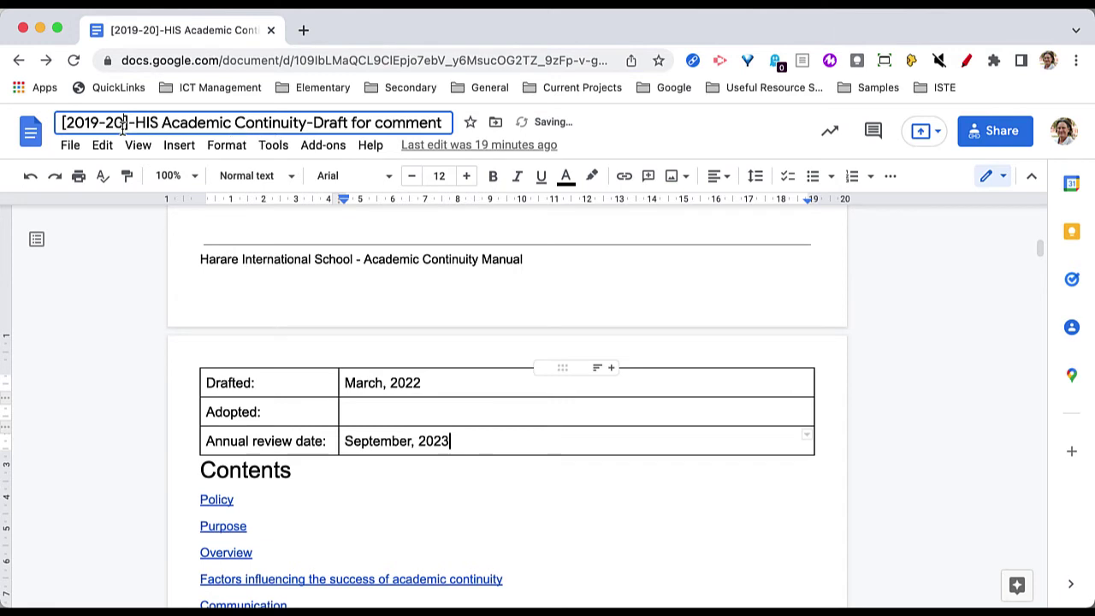
left_click_drag(126, 124, 63, 124)
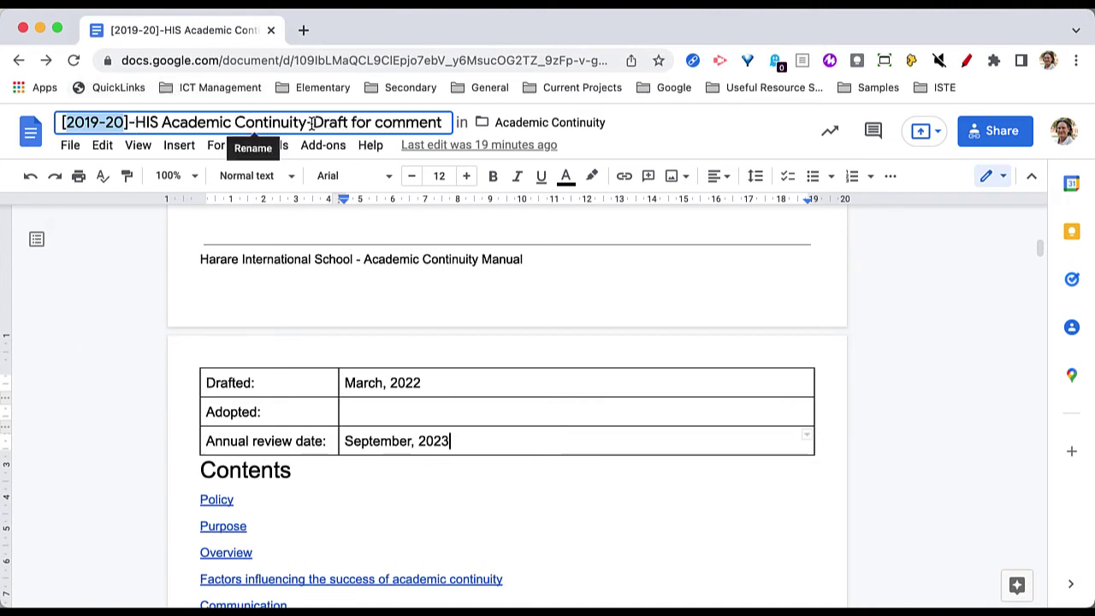
left_click_drag(312, 123, 471, 137)
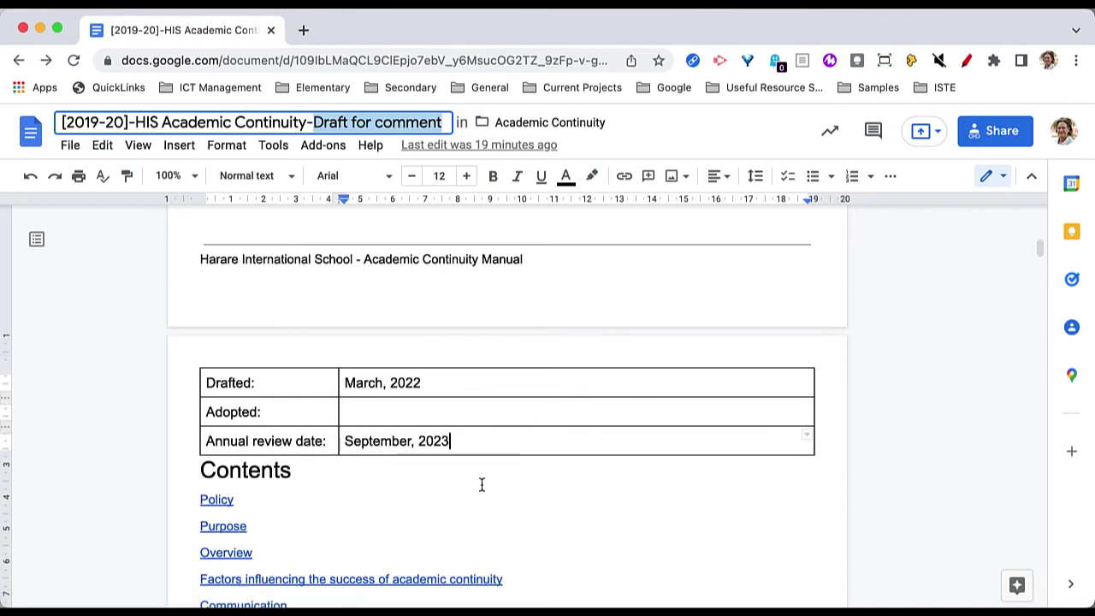
left_click(712, 395)
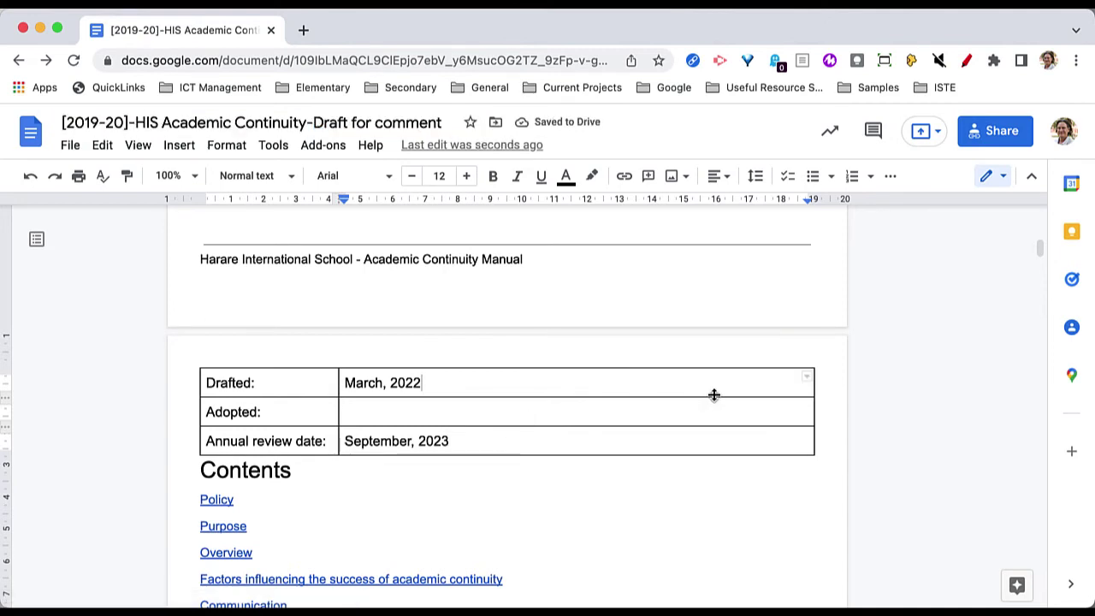
- Reopen version history, list only named versions, hide changes, and preview '2019-20 Version'
left_click(486, 150)
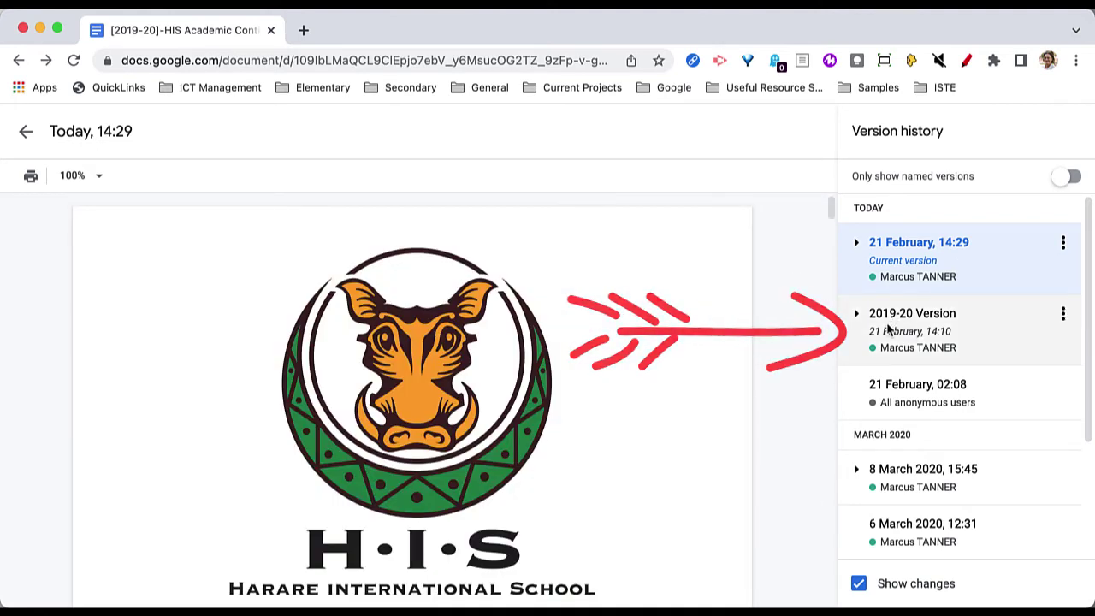
left_click(1069, 179)
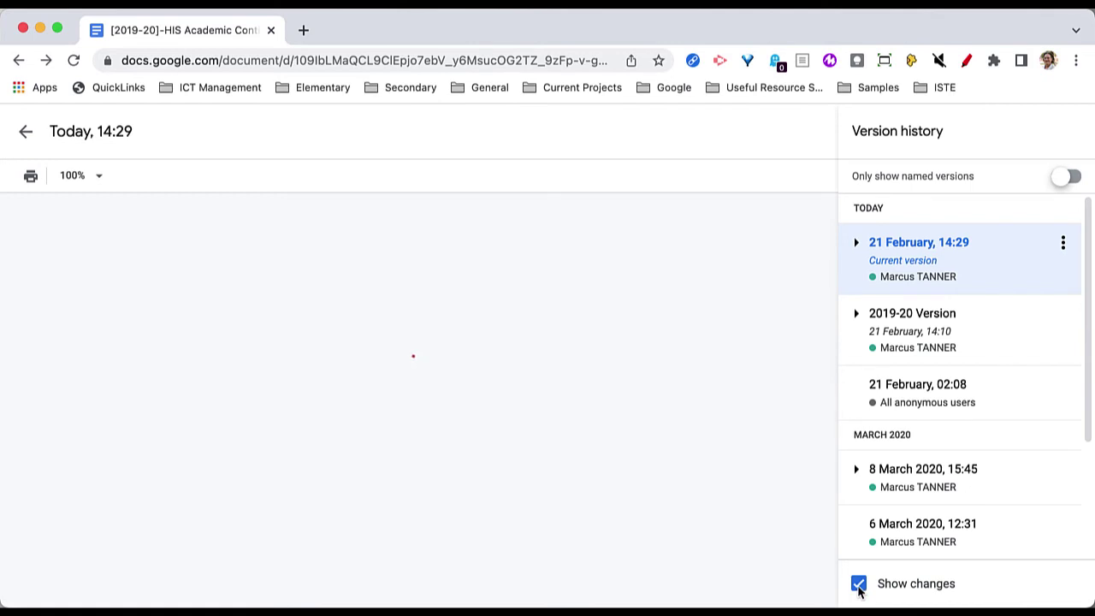
left_click(859, 589)
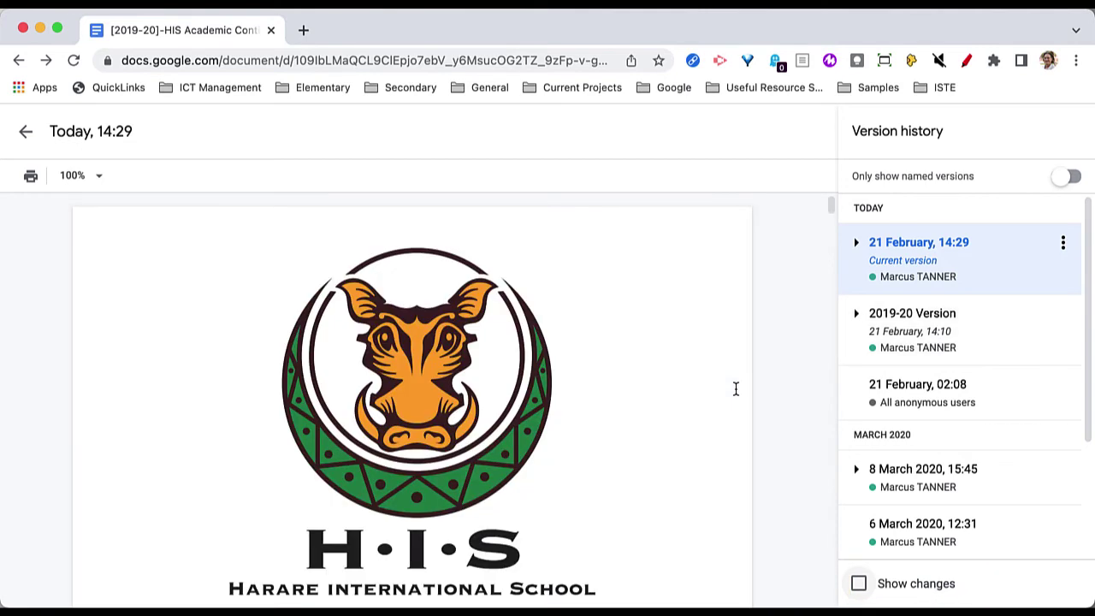
left_click(998, 346)
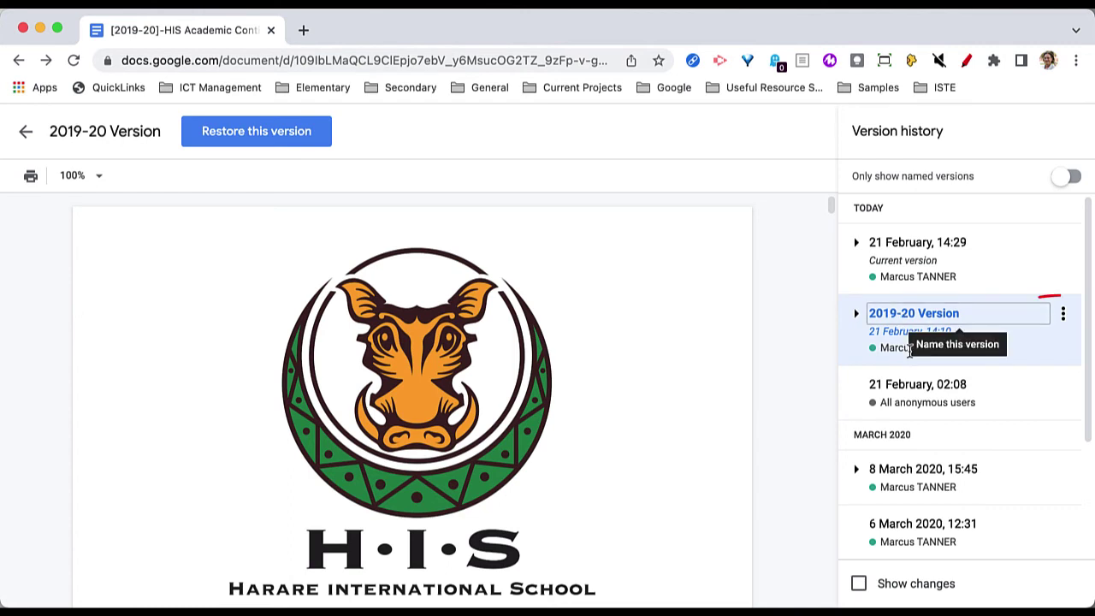
- Make a copy of the '2019-20 Version' into the Academic Continuity folder
left_click(1064, 319)
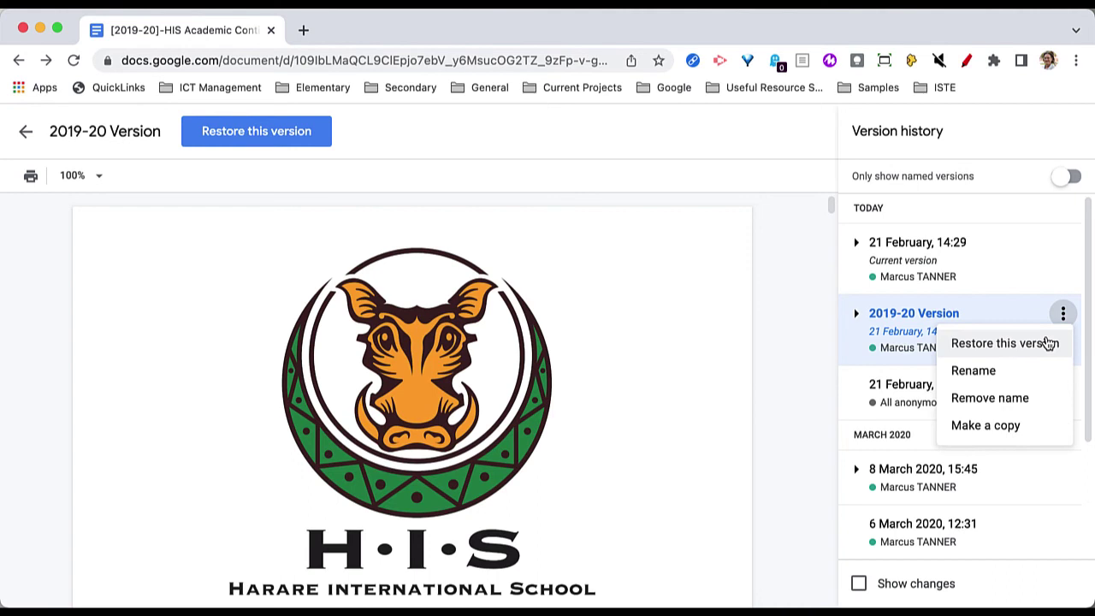
left_click(997, 436)
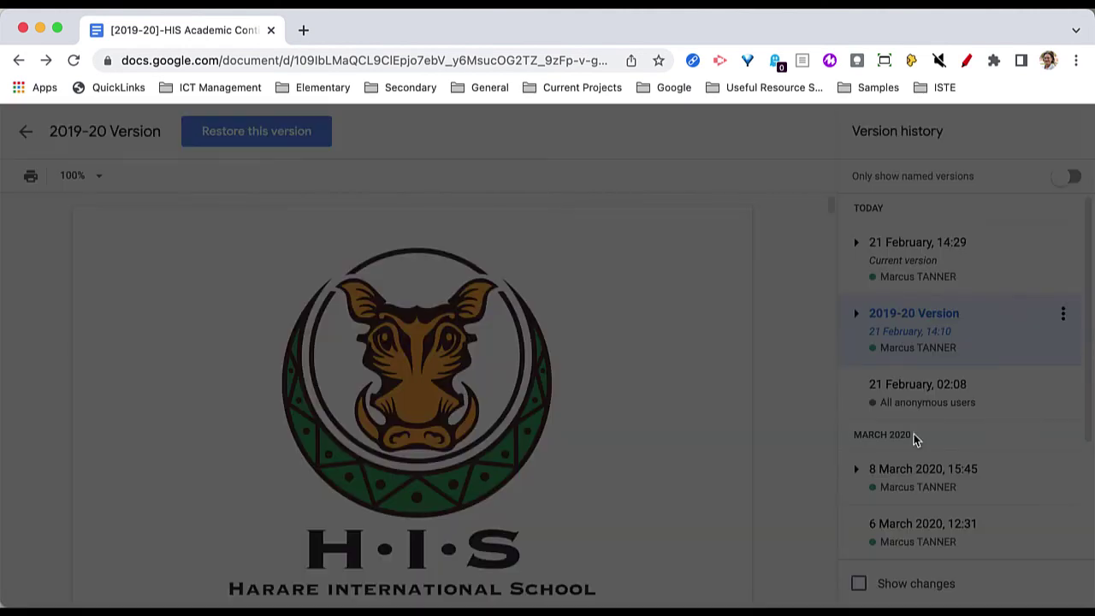